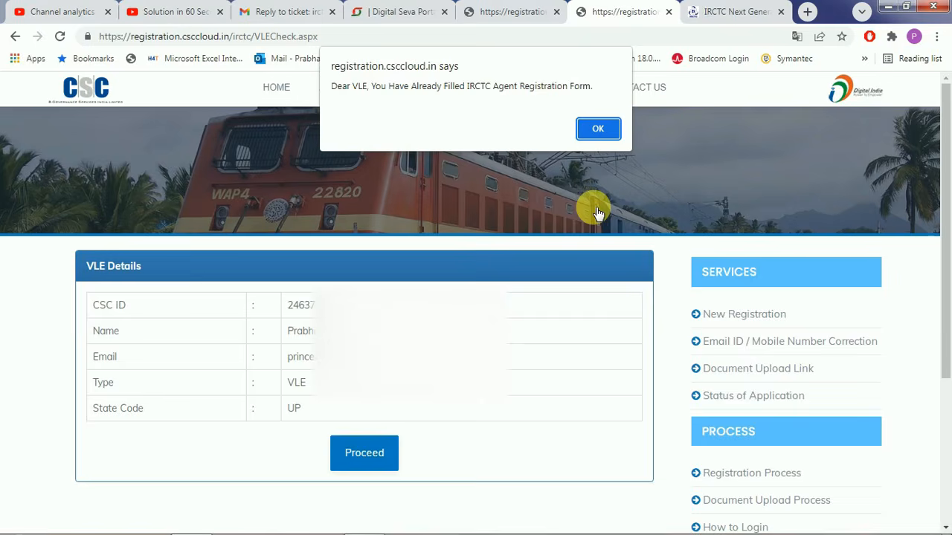
Switch to the Digital Seva support portal and check the closed "irctc agent registration" ticket.
left_click(183, 17)
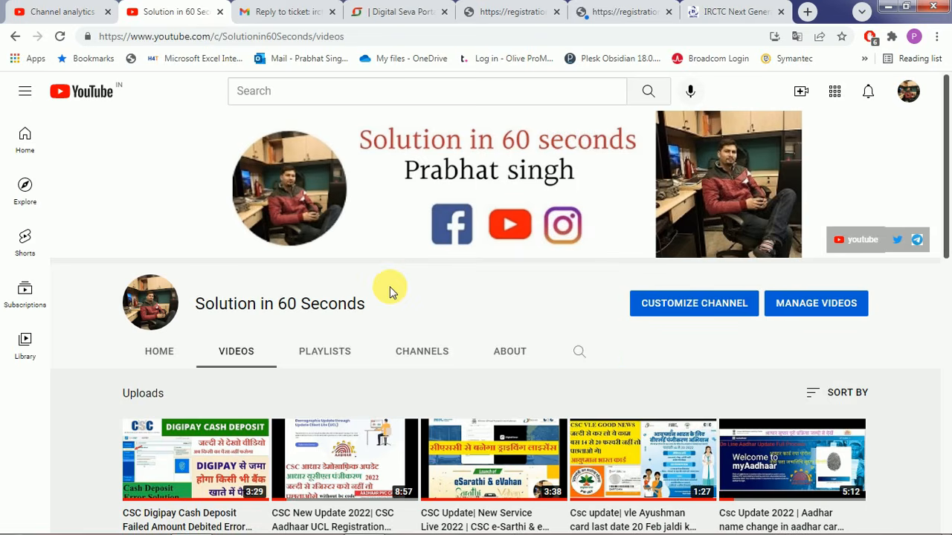
left_click(486, 13)
left_click(390, 14)
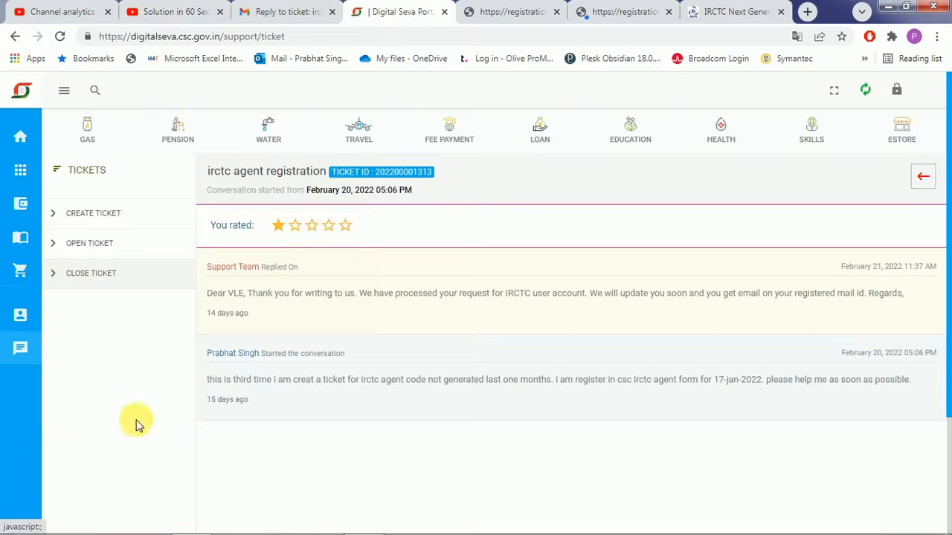
left_click(91, 273)
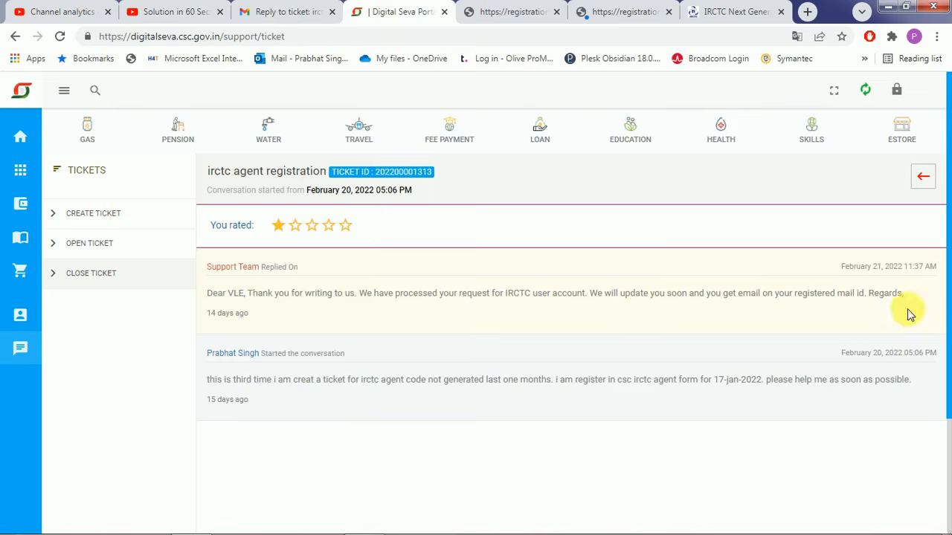
Open the "irctc agent code" ticket from the closed tickets and highlight the support team's reply.
left_click(102, 275)
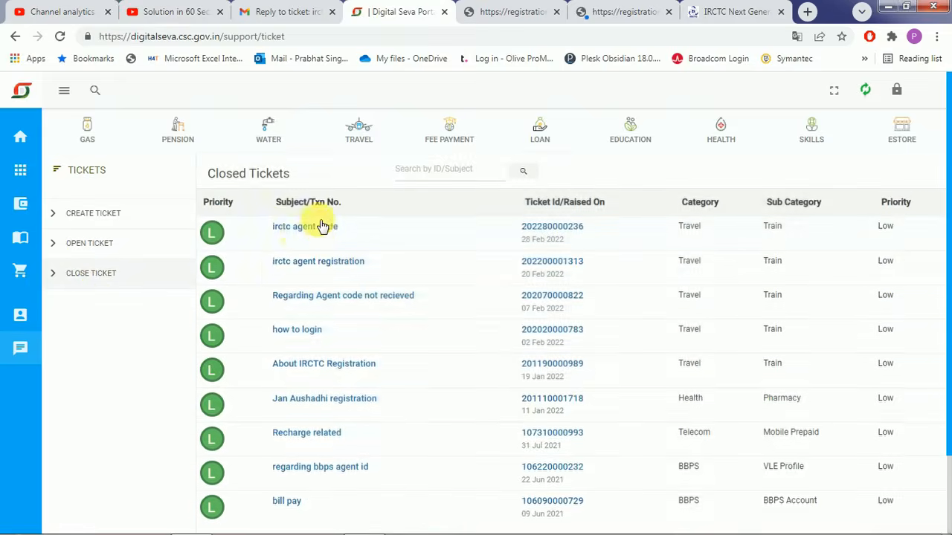
left_click(325, 232)
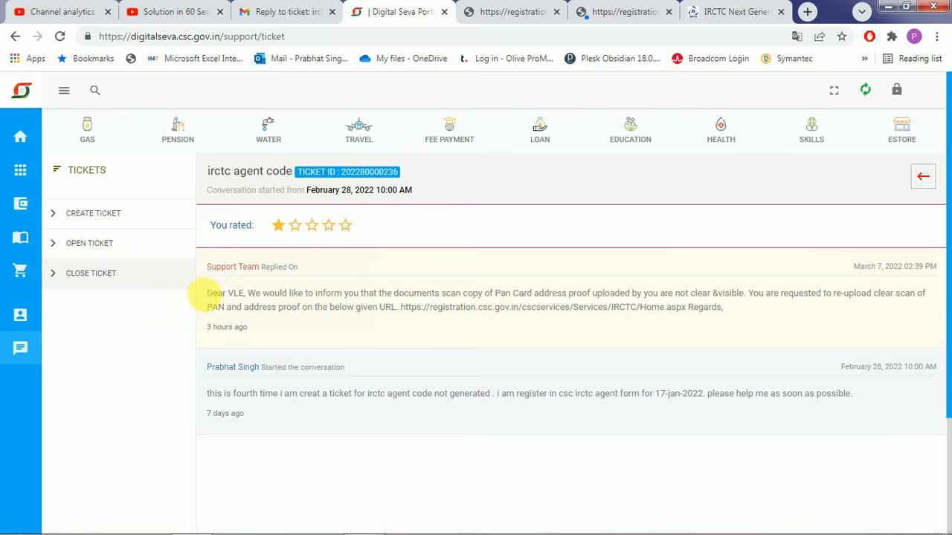
left_click_drag(205, 297, 753, 324)
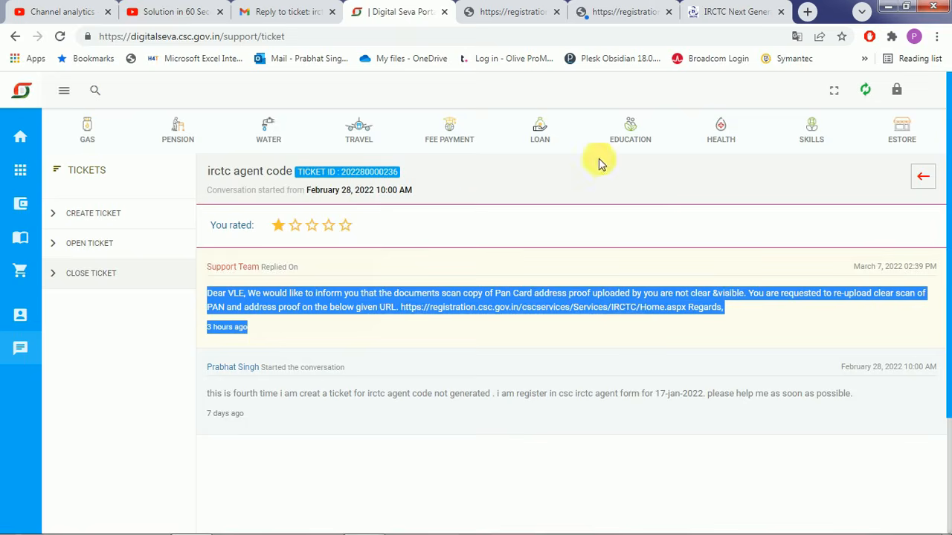
Compare the mobile number and email in the IRCTC profile with the VLE details on the CSC registration site.
left_click(721, 13)
scroll(822, 200, "up", 1)
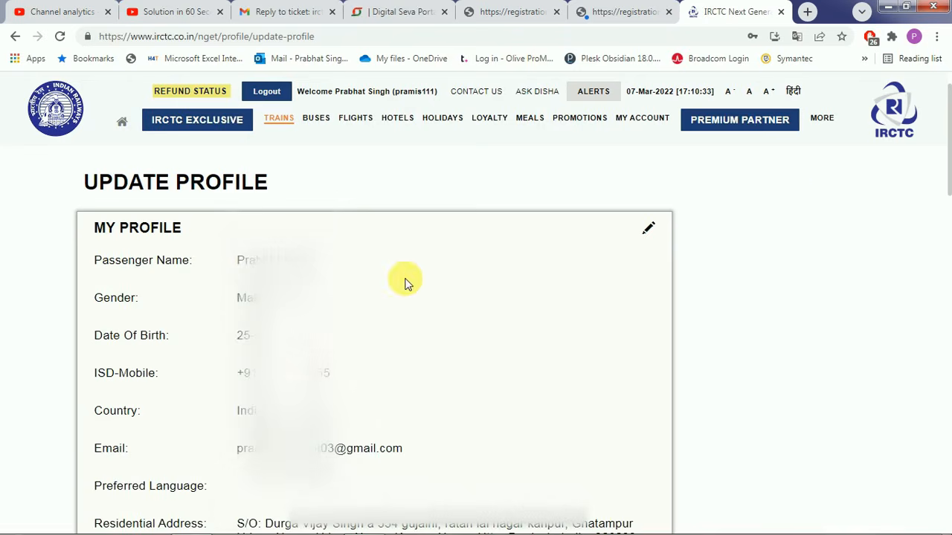
scroll(401, 281, "down", 2)
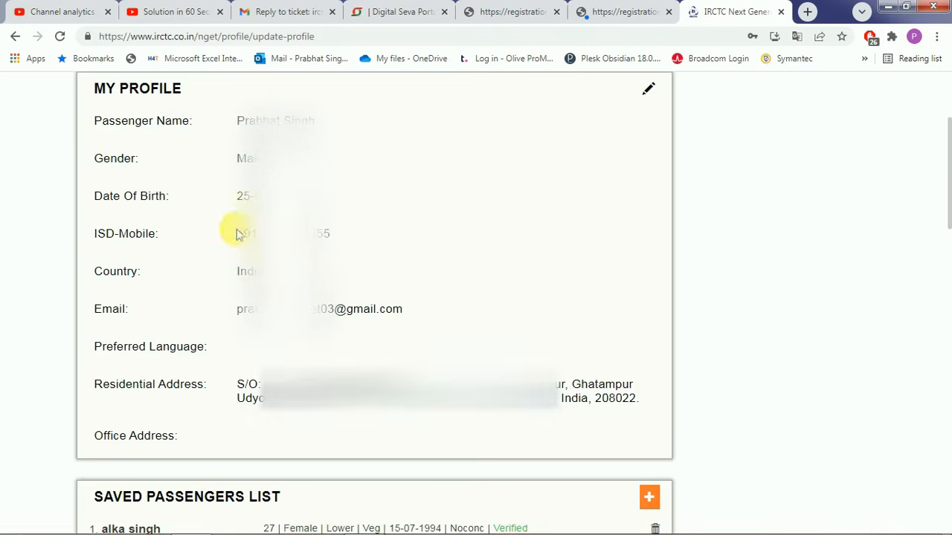
left_click_drag(236, 233, 334, 236)
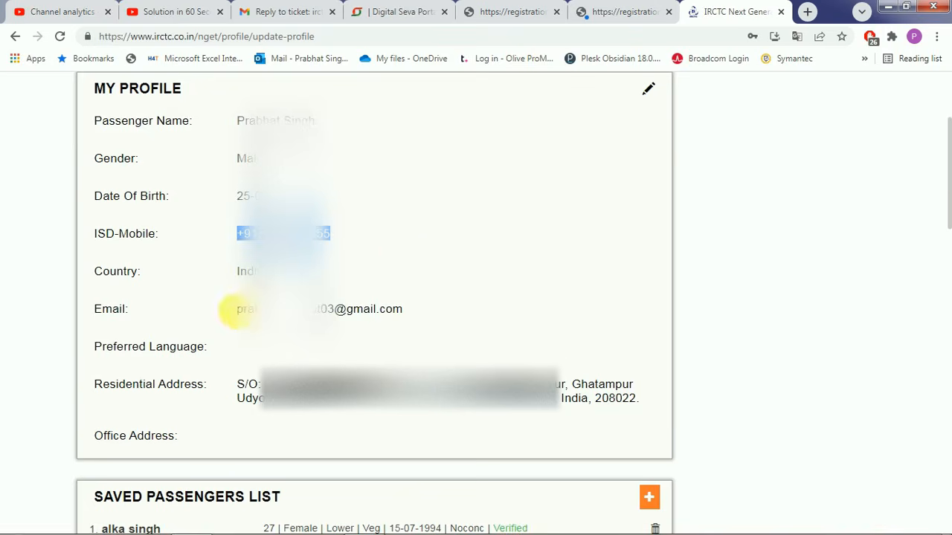
left_click_drag(235, 315, 405, 309)
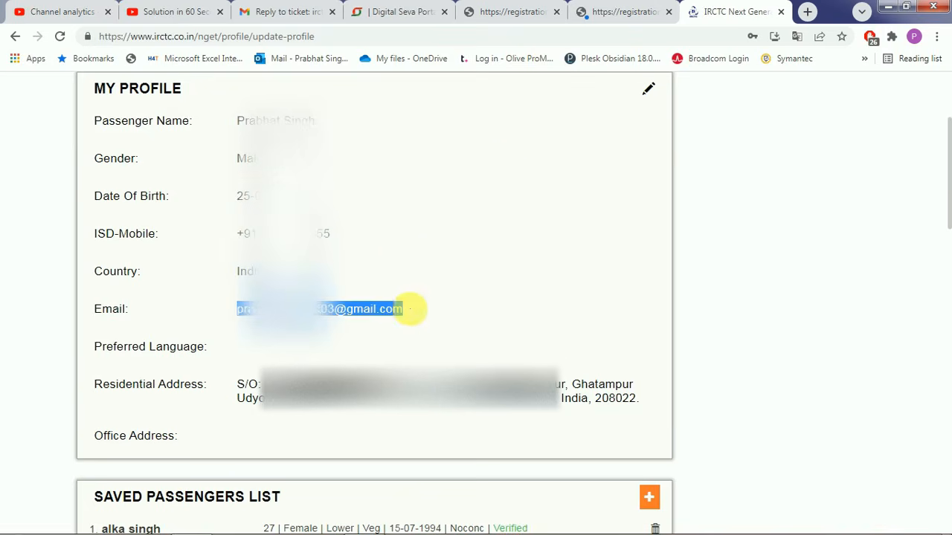
left_click(508, 12)
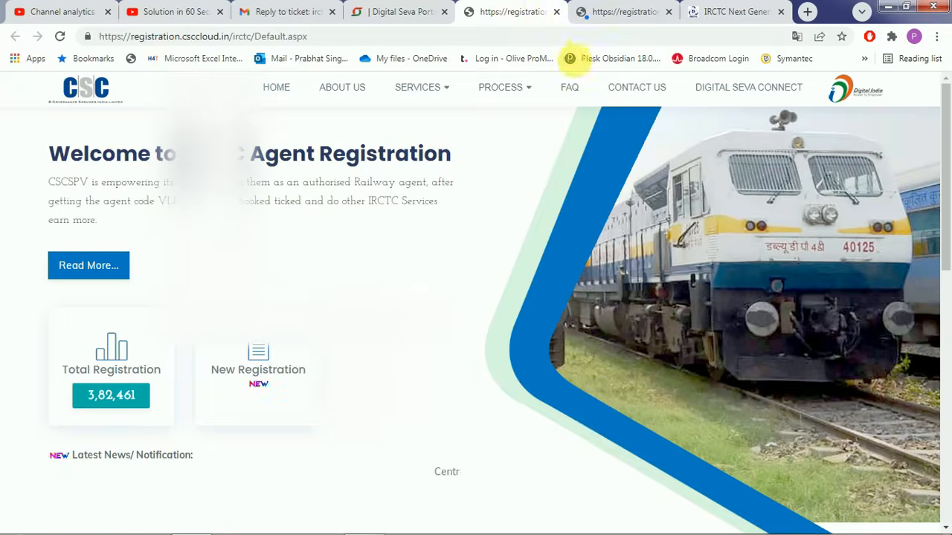
left_click(616, 17)
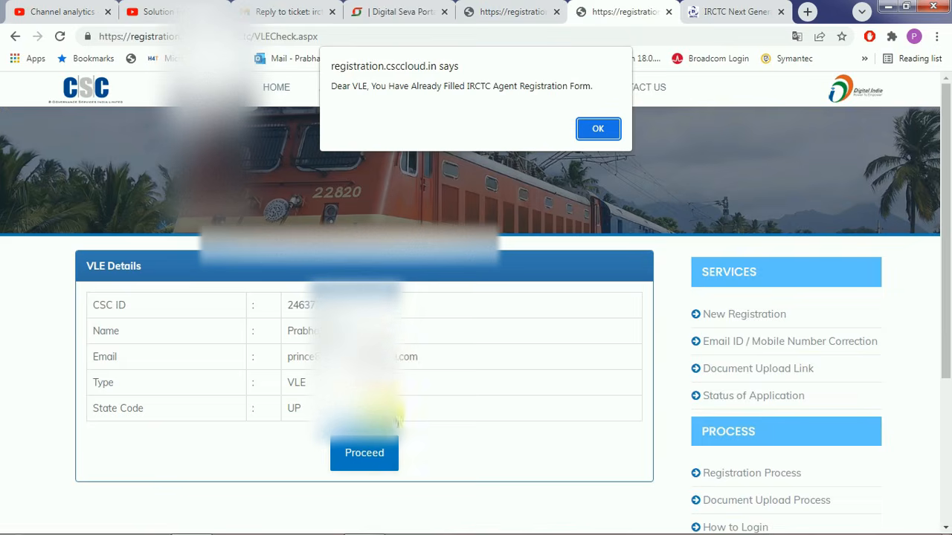
Return to the IRCTC profile and open its Release PAN/AADHAAR form.
left_click(718, 11)
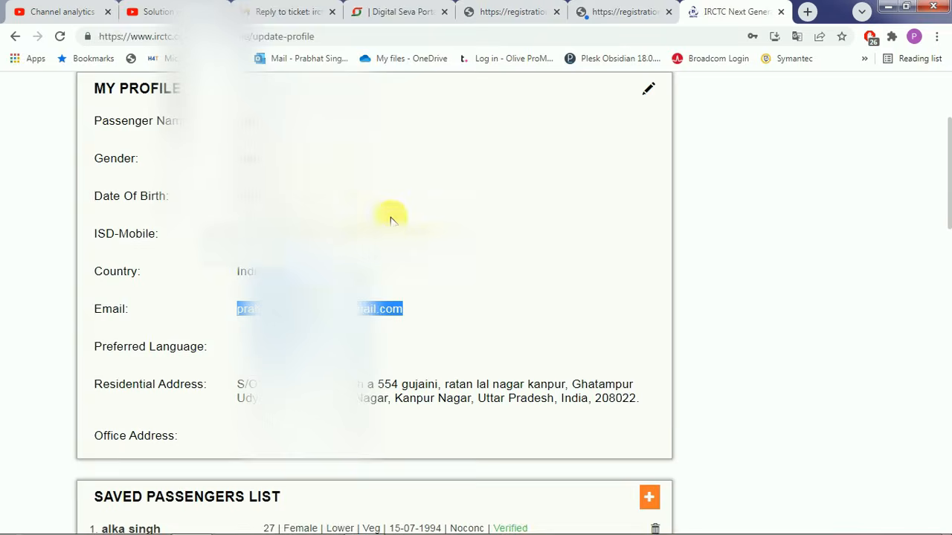
scroll(390, 219, "down", 7)
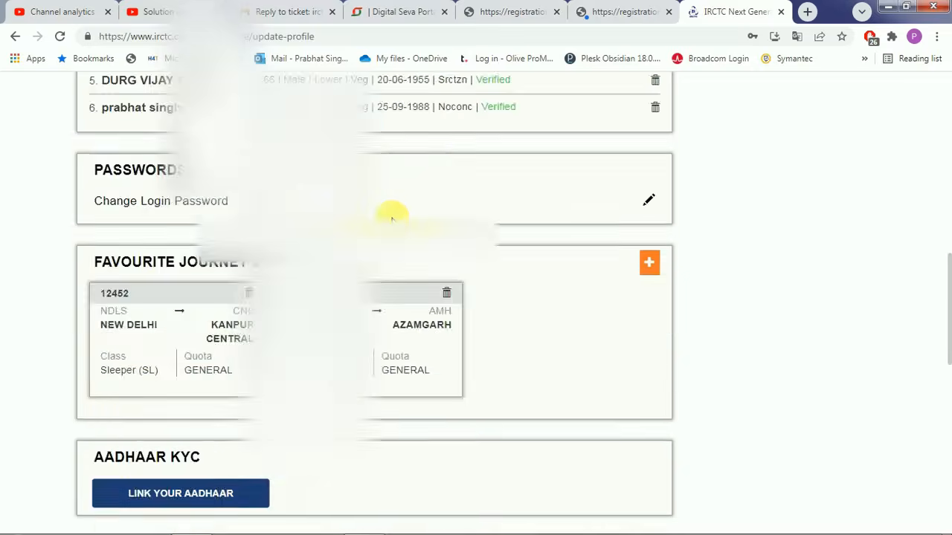
scroll(395, 228, "down", 4)
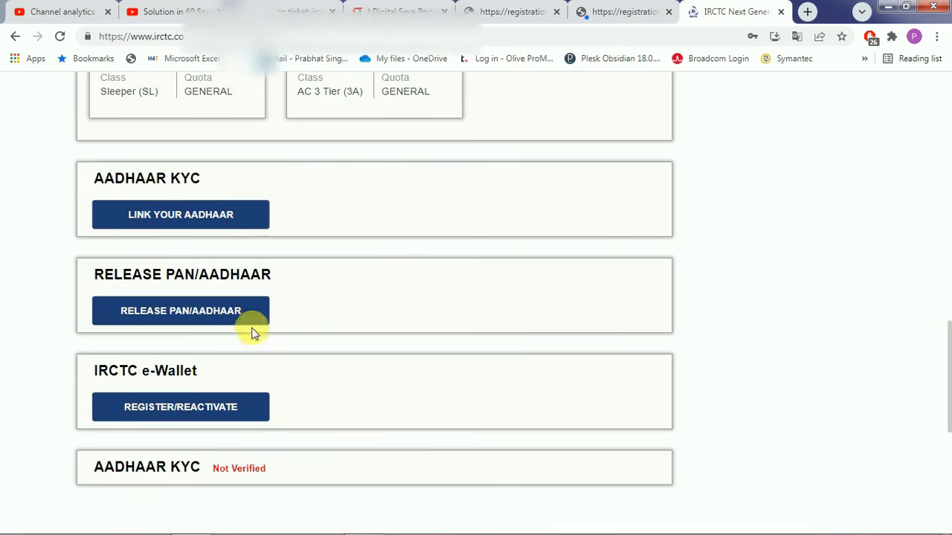
left_click(178, 312)
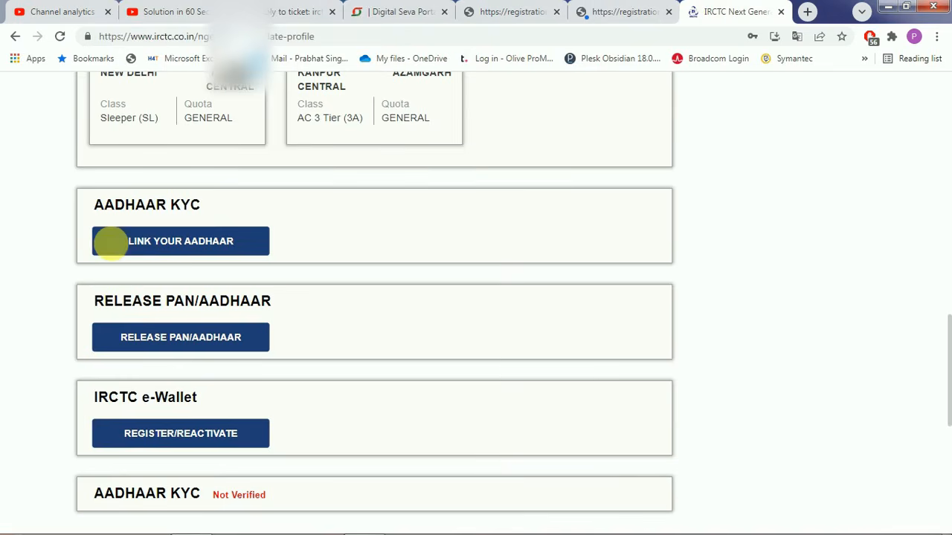
left_click(110, 240)
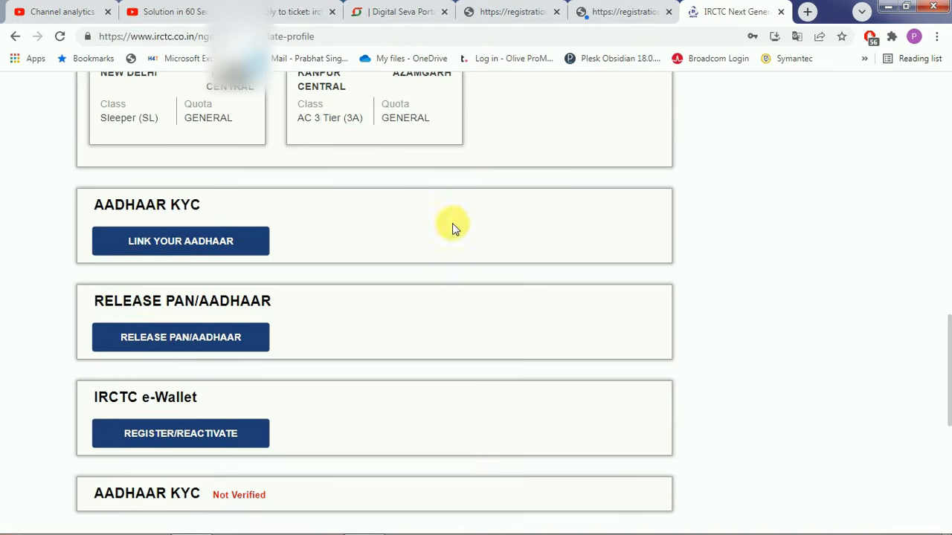
left_click(101, 334)
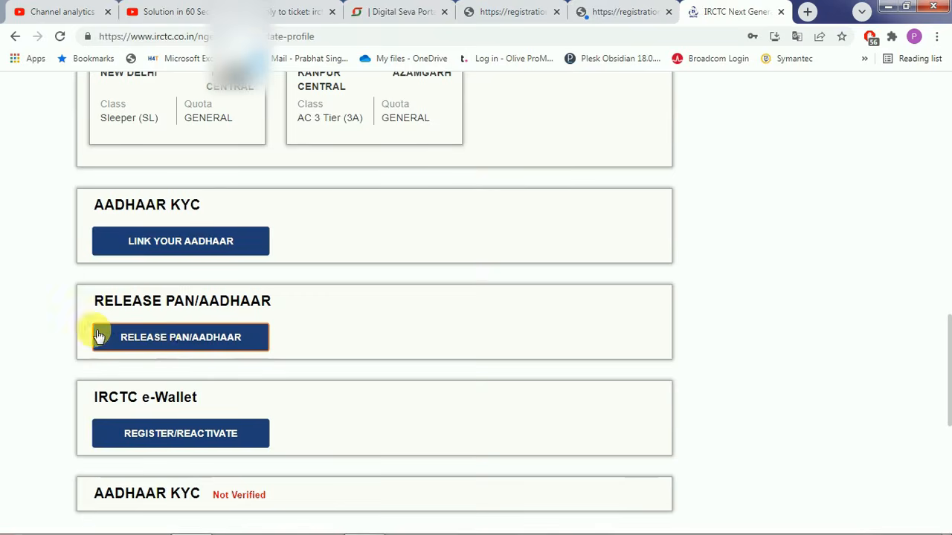
left_click(197, 341)
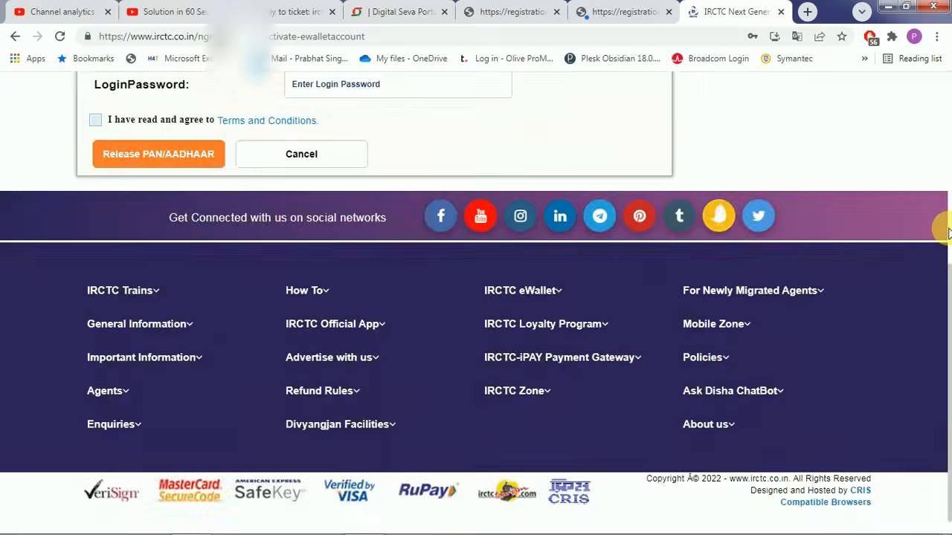
Accept the terms and conditions on the Release PAN/AADHAAR form and highlight its Pan Number value and opening declaration.
scroll(820, 255, "up", 4)
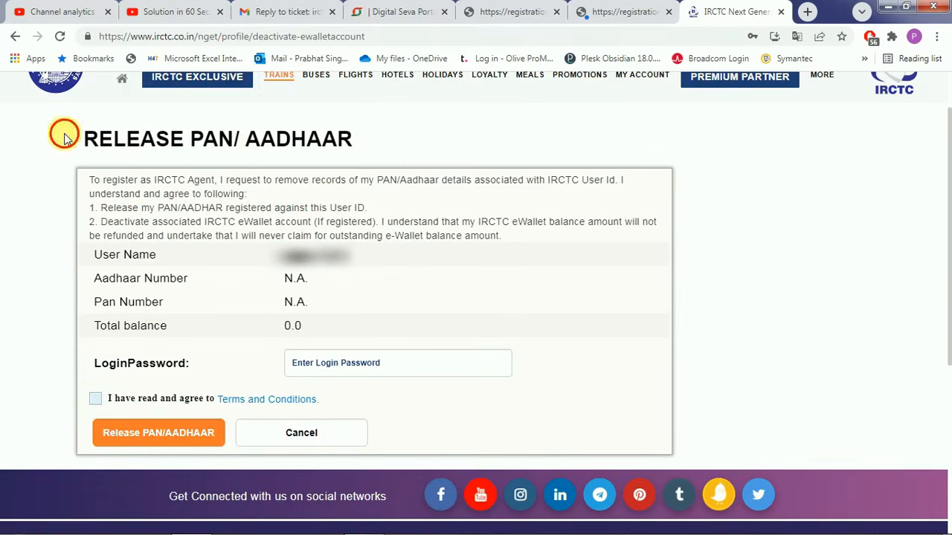
left_click_drag(65, 134, 375, 134)
left_click(374, 134)
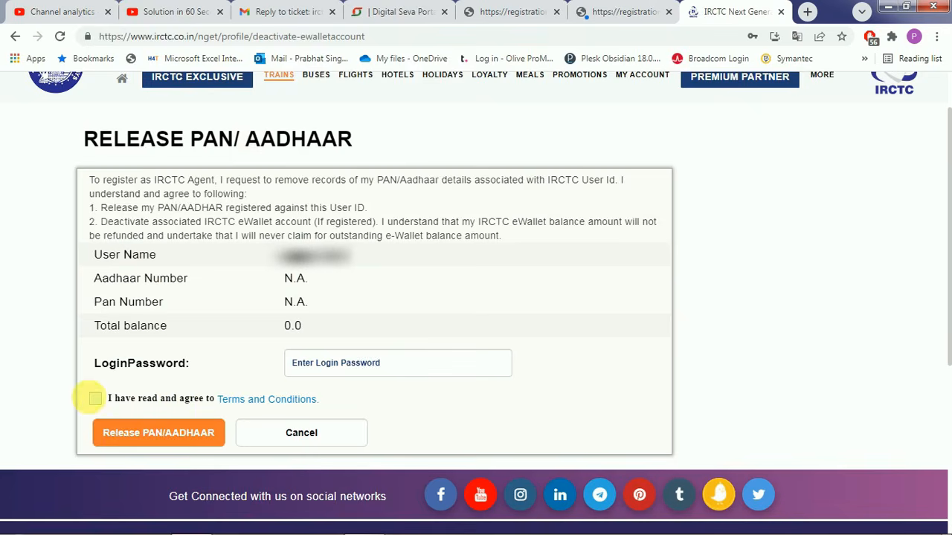
left_click(98, 401)
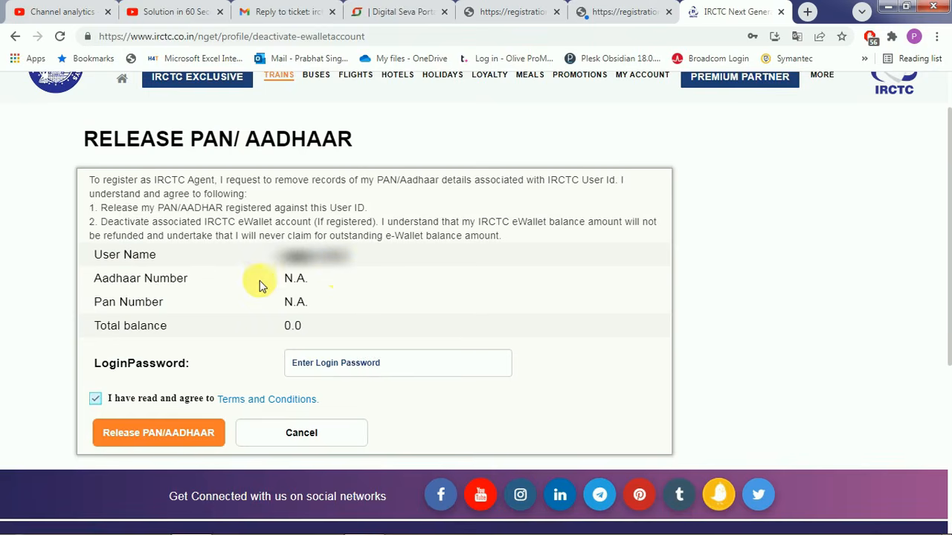
left_click_drag(282, 278, 330, 307)
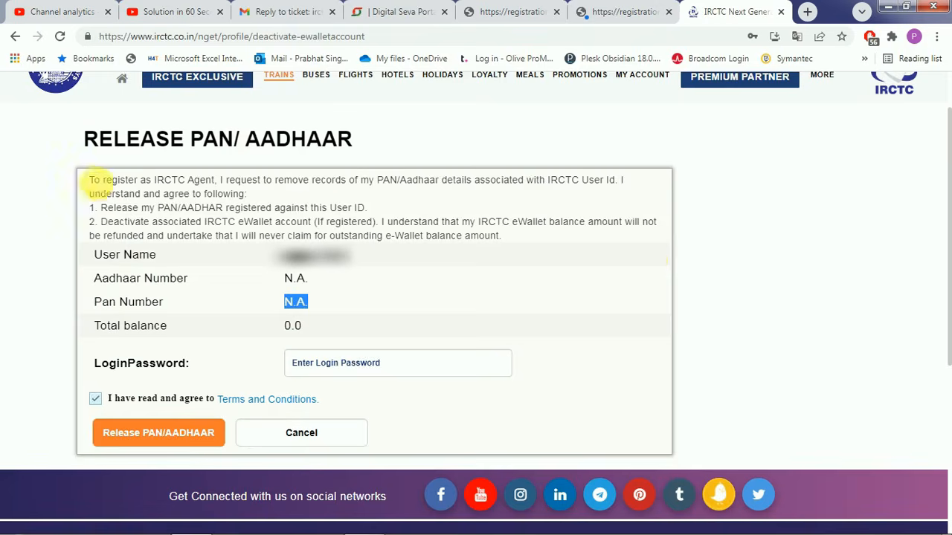
left_click_drag(90, 179, 241, 194)
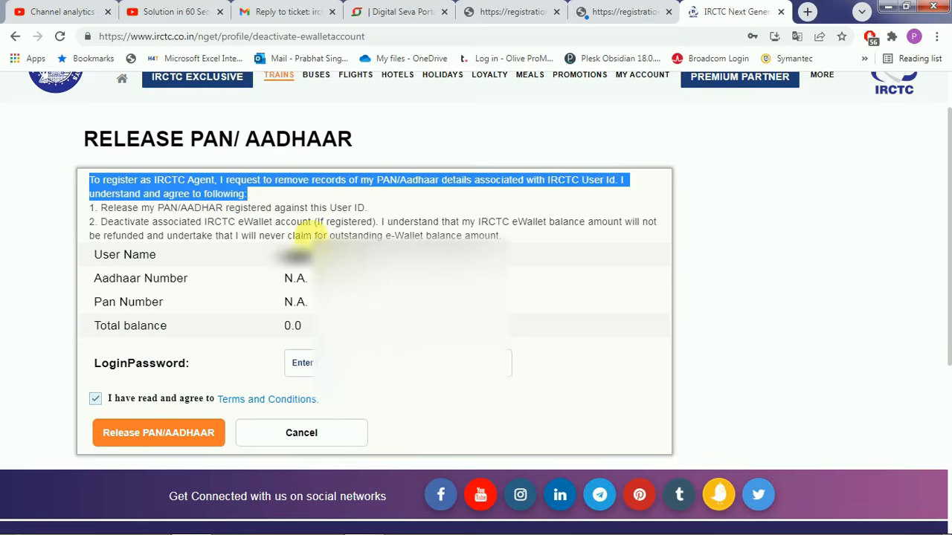
Revisit the CSC VLE details and IRCTC Agent Registration home pages, and return to the Solution in 60 Seconds YouTube channel.
left_click(588, 12)
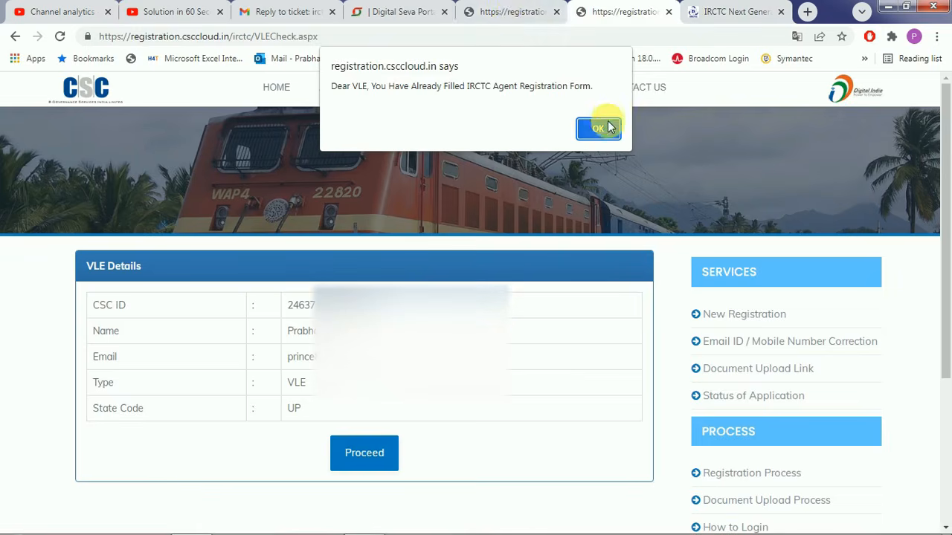
left_click(514, 15)
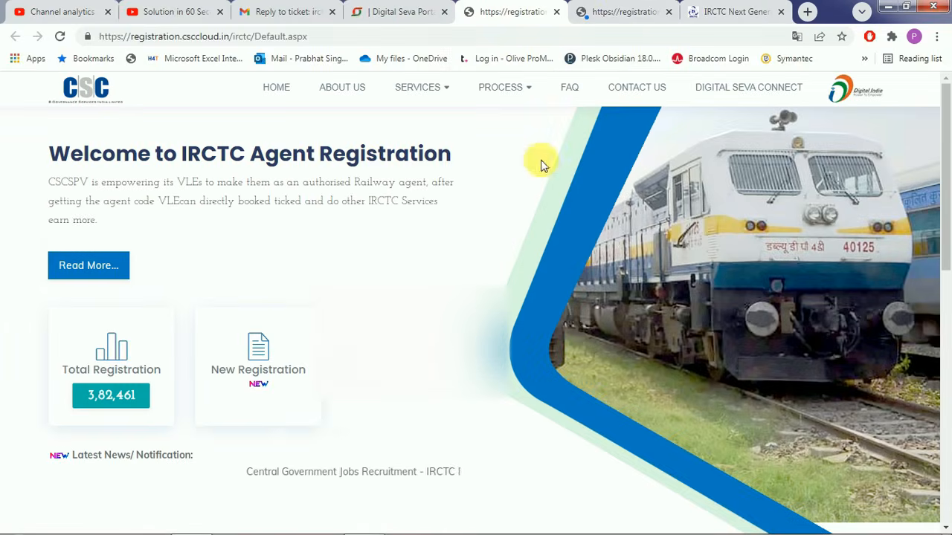
left_click(614, 15)
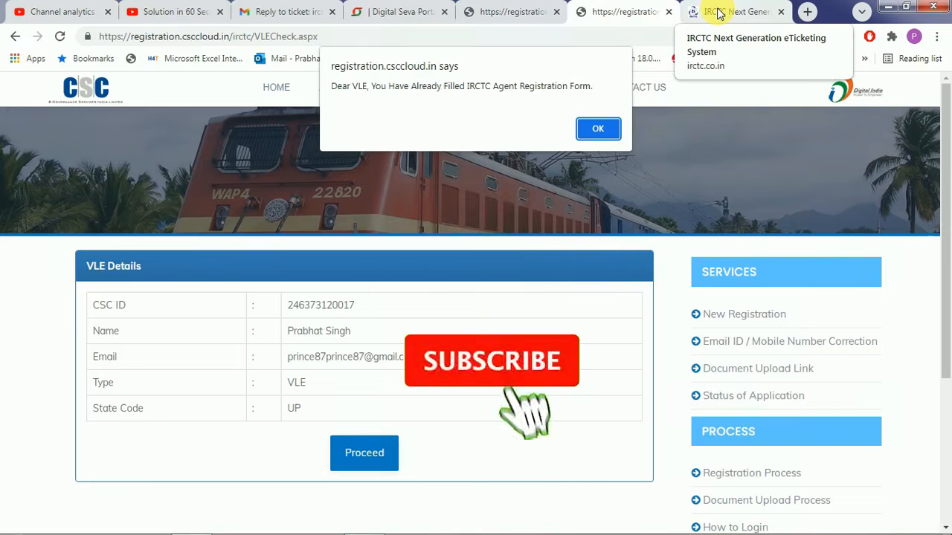
left_click(169, 15)
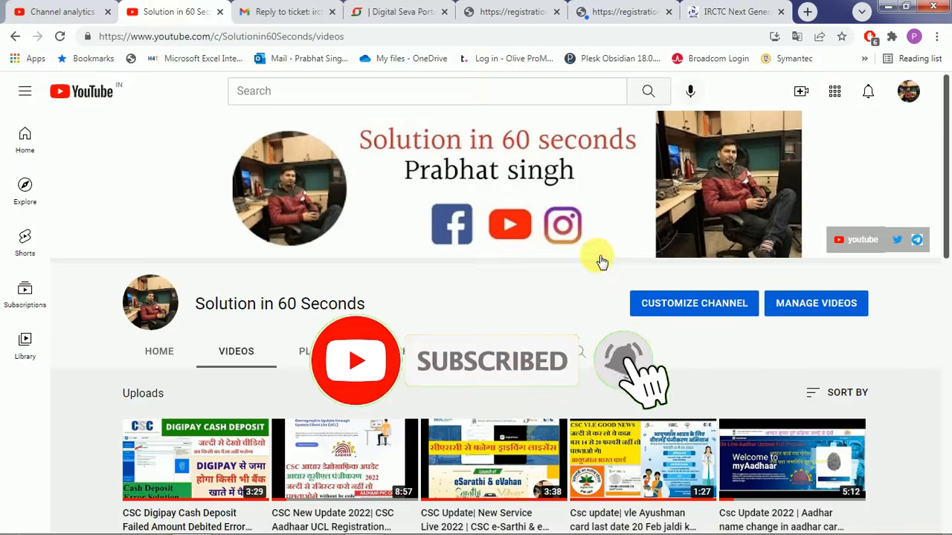